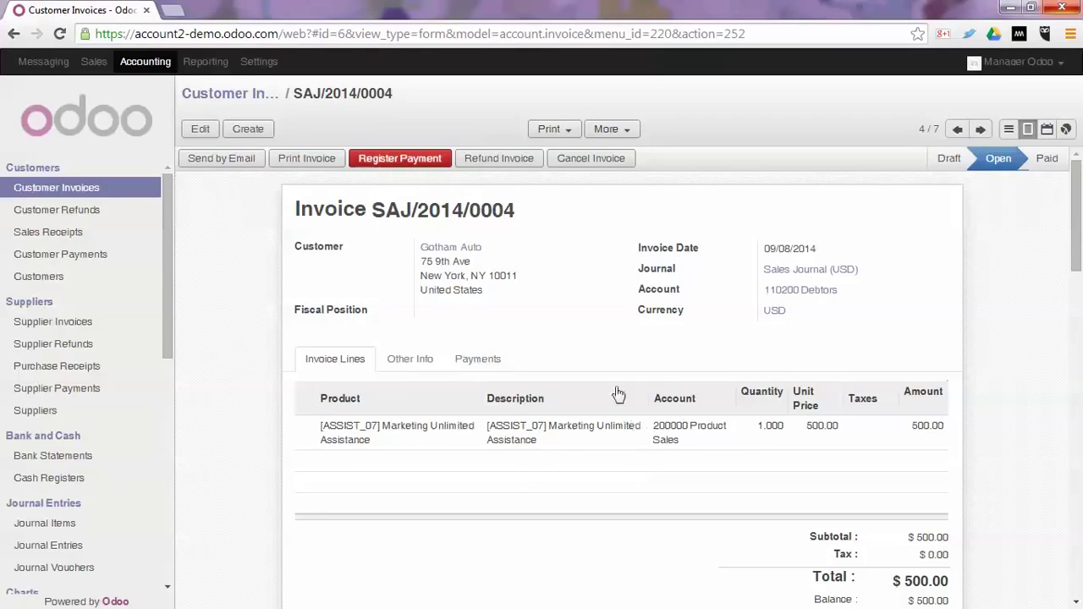
Step: Register the full payment of the open Gotham Auto invoice with payment method Paypal (USD) and reference "Paypal payment"
{"action": "left_click", "coordinate": [417, 159]}
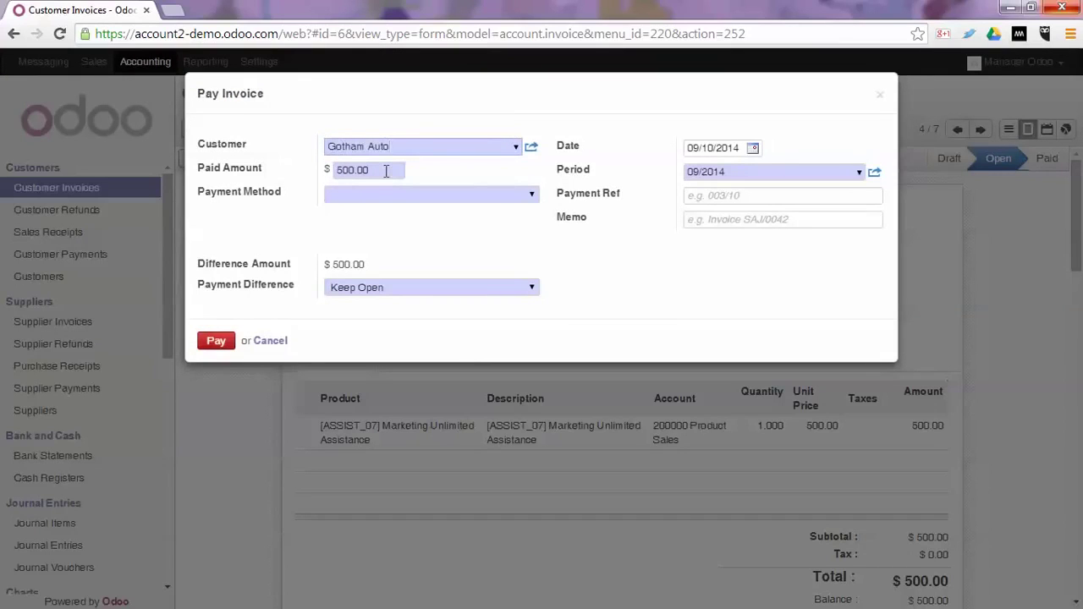
{"action": "left_click", "coordinate": [528, 195]}
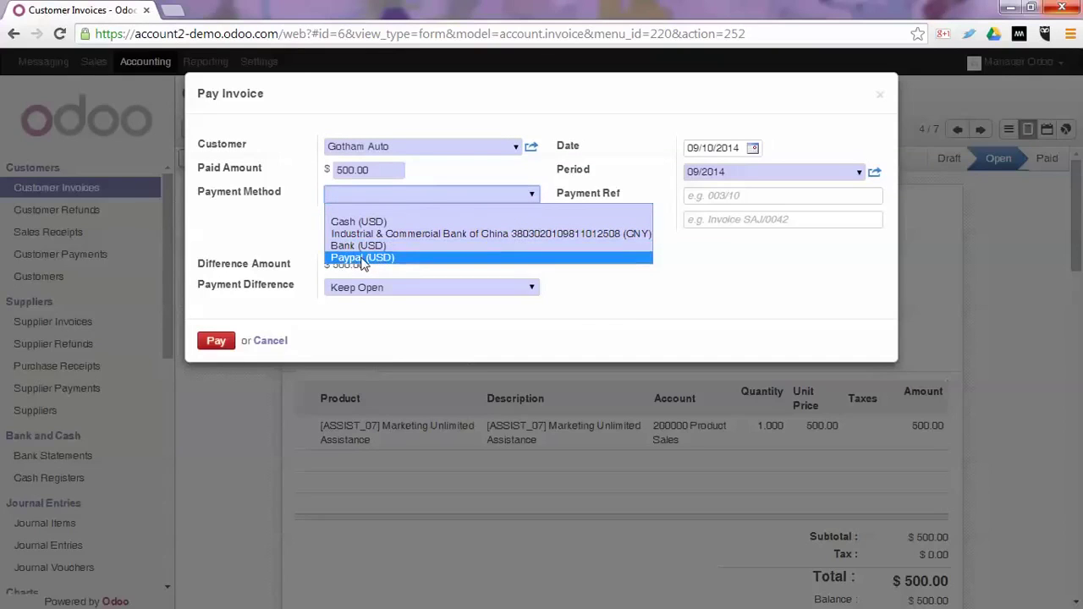
{"action": "left_click", "coordinate": [362, 258]}
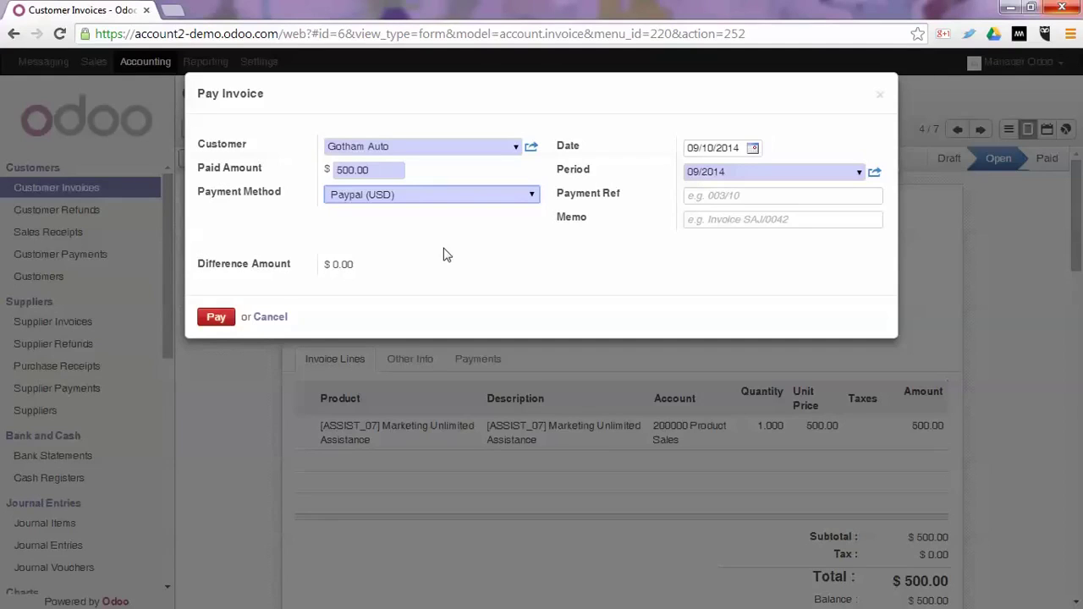
{"action": "left_click", "coordinate": [709, 200]}
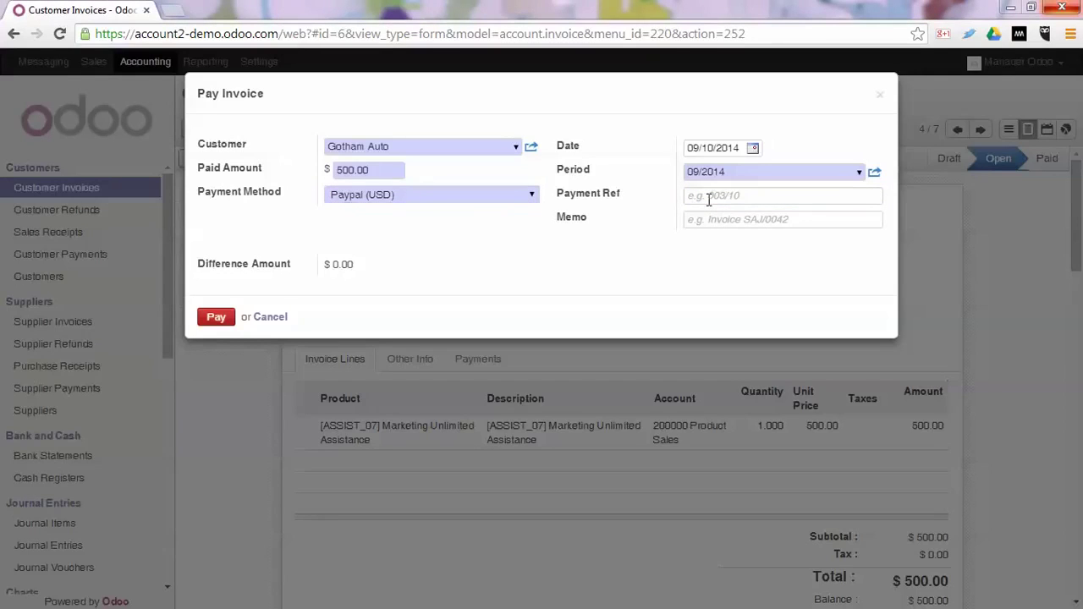
{"action": "type", "text": "P"}
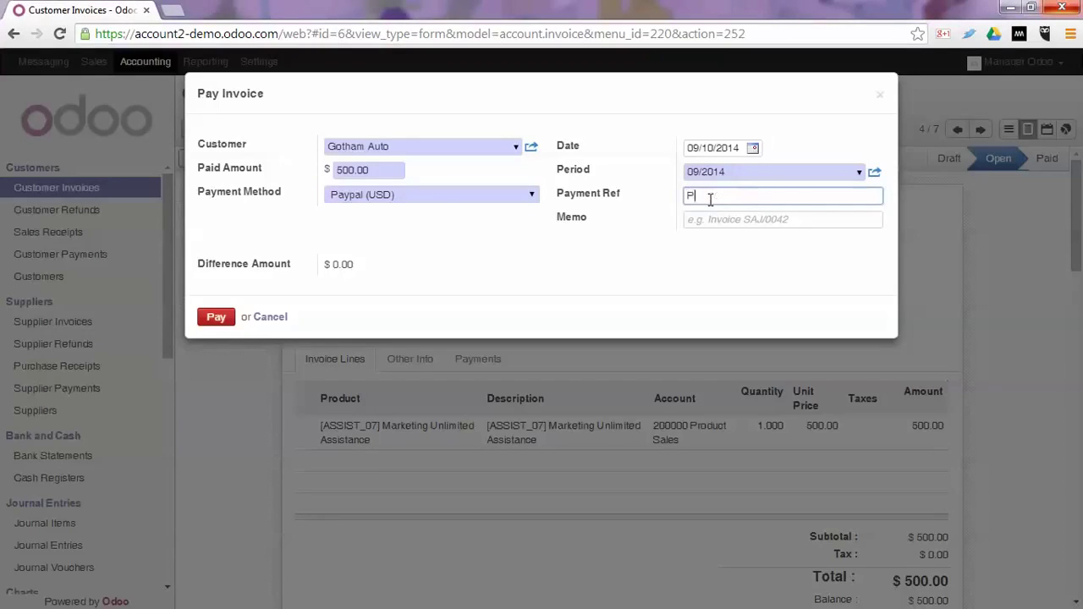
{"action": "type", "text": "aypal payment"}
{"action": "left_click", "coordinate": [219, 318]}
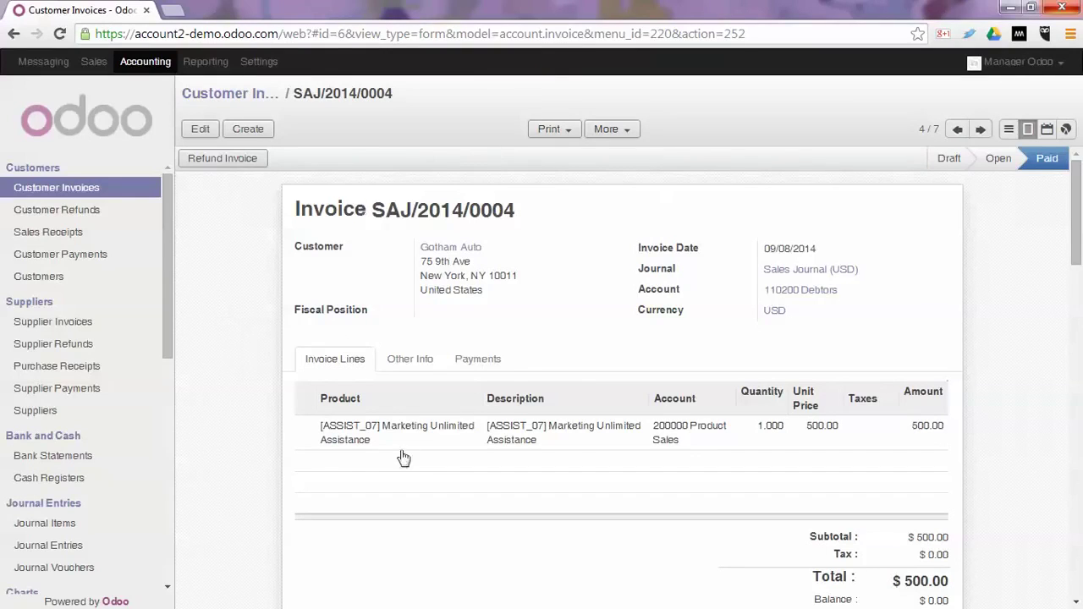
Step: Open the journal entry behind the invoice's Paypal payment, post it and return to the invoice
{"action": "left_click", "coordinate": [468, 362]}
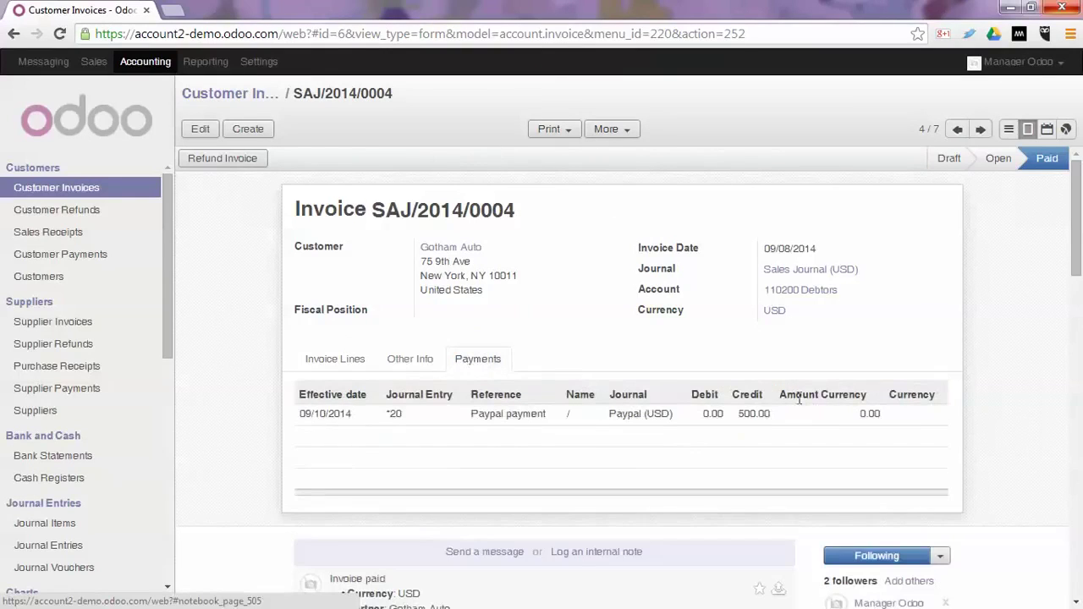
{"action": "left_click", "coordinate": [651, 415]}
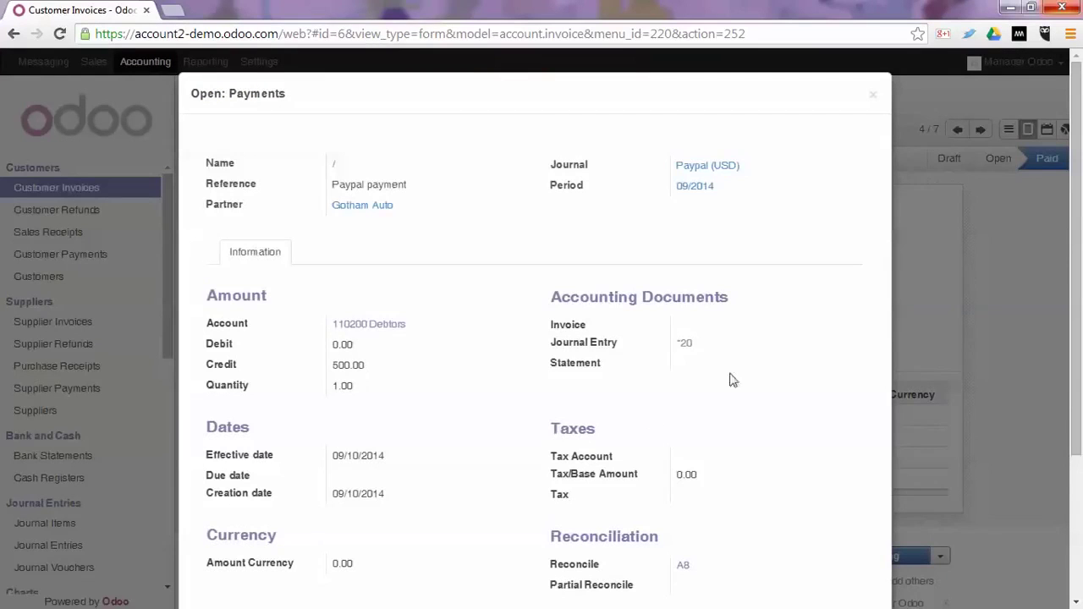
{"action": "left_click", "coordinate": [685, 343]}
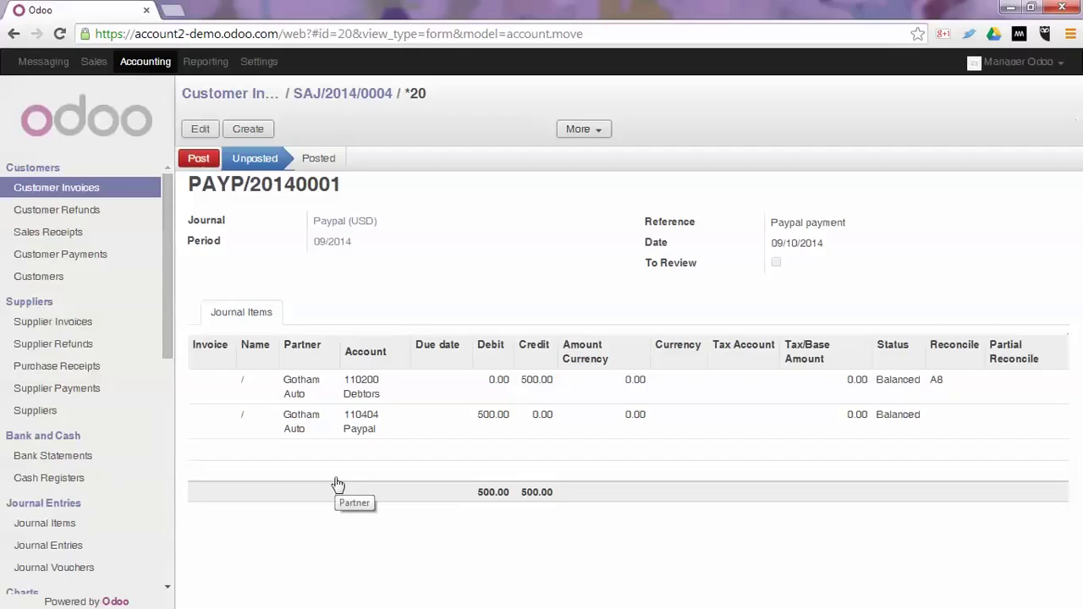
{"action": "left_click", "coordinate": [198, 159]}
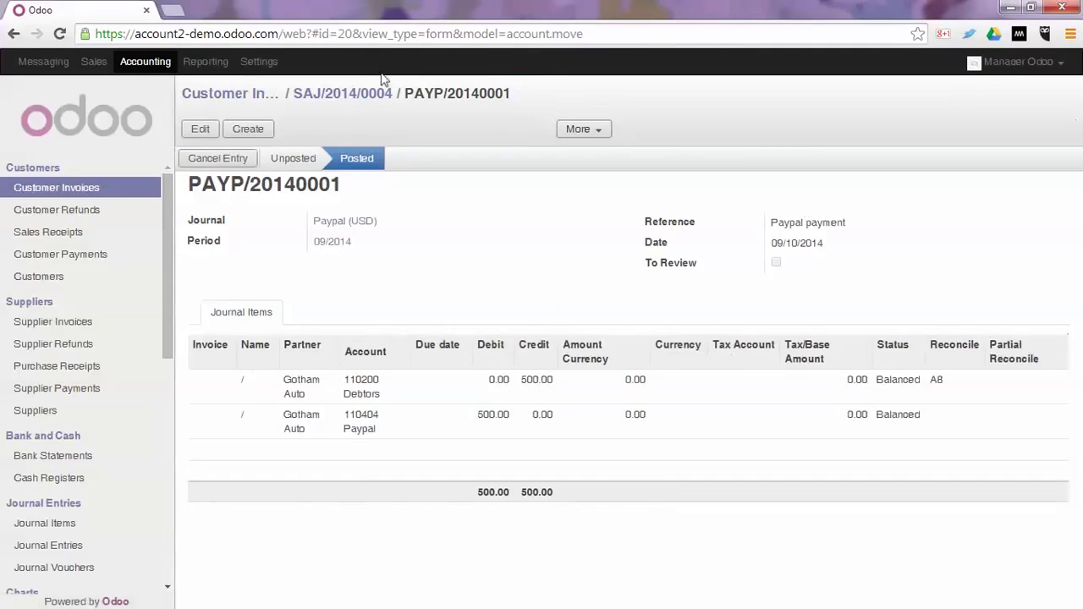
{"action": "left_click", "coordinate": [320, 95]}
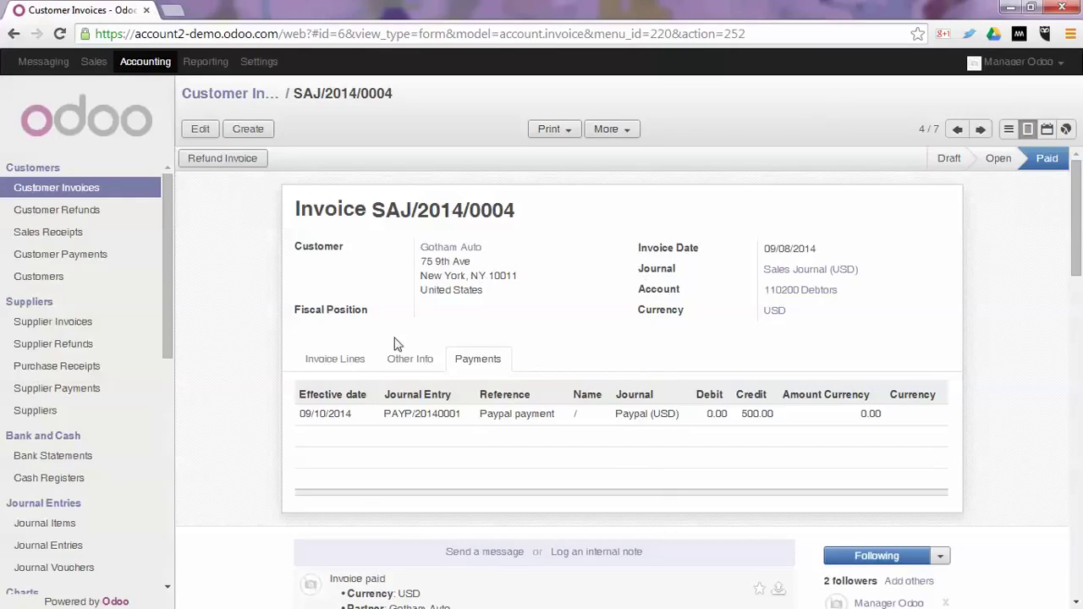
Step: Start a new statement operation template in the miscellaneous accounting configuration
{"action": "left_click_drag", "start_coordinate": [167, 266], "coordinate": [168, 565]}
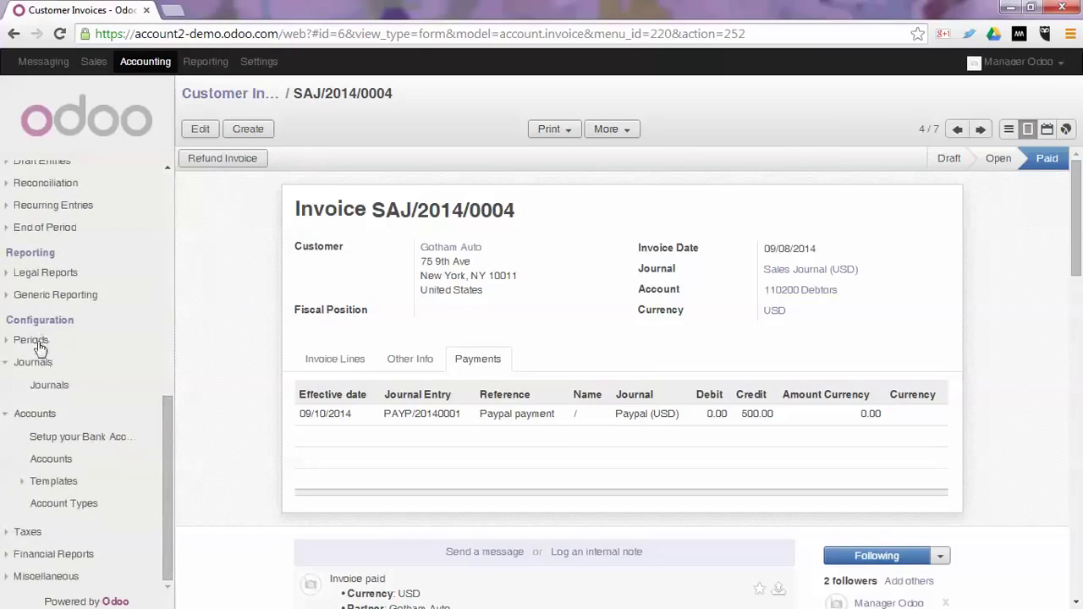
{"action": "left_click", "coordinate": [9, 364]}
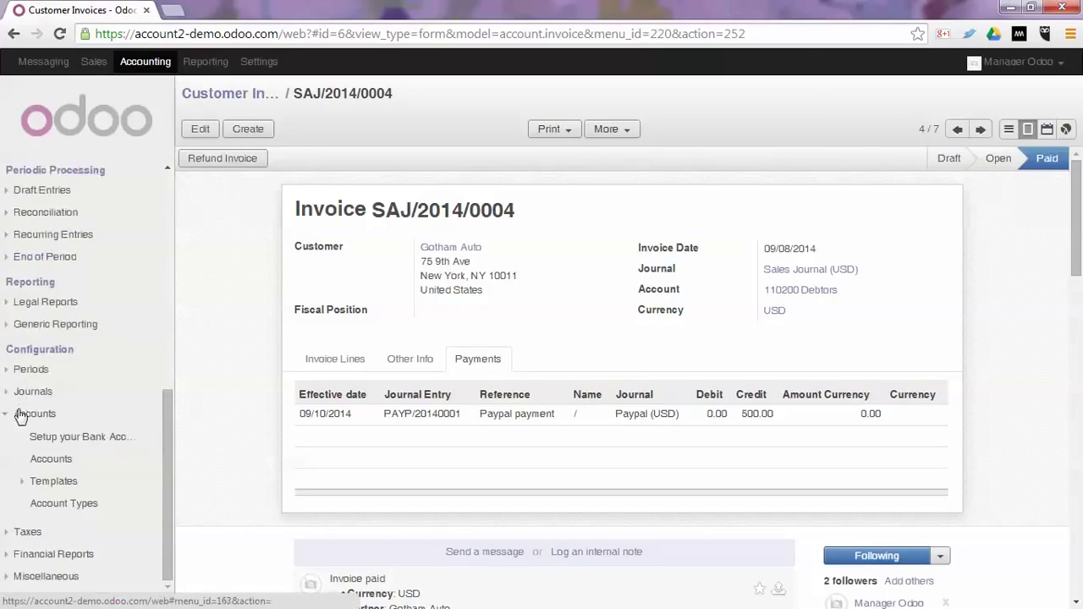
{"action": "left_click", "coordinate": [23, 418]}
{"action": "left_click", "coordinate": [44, 576]}
{"action": "scroll", "coordinate": [105, 491], "scroll_direction": "down", "scroll_amount": 2}
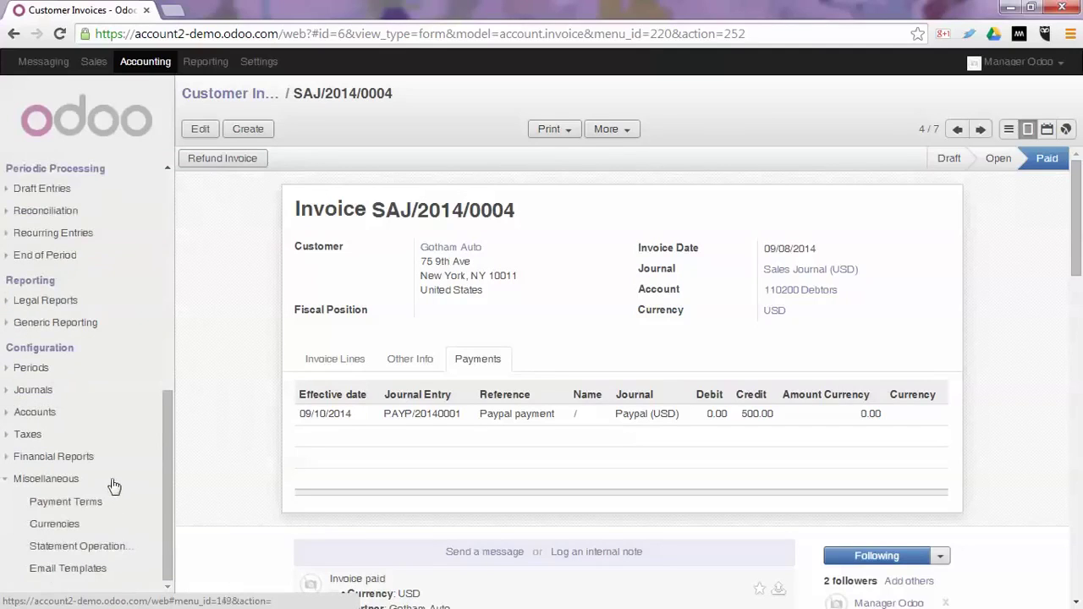
{"action": "left_click", "coordinate": [89, 548]}
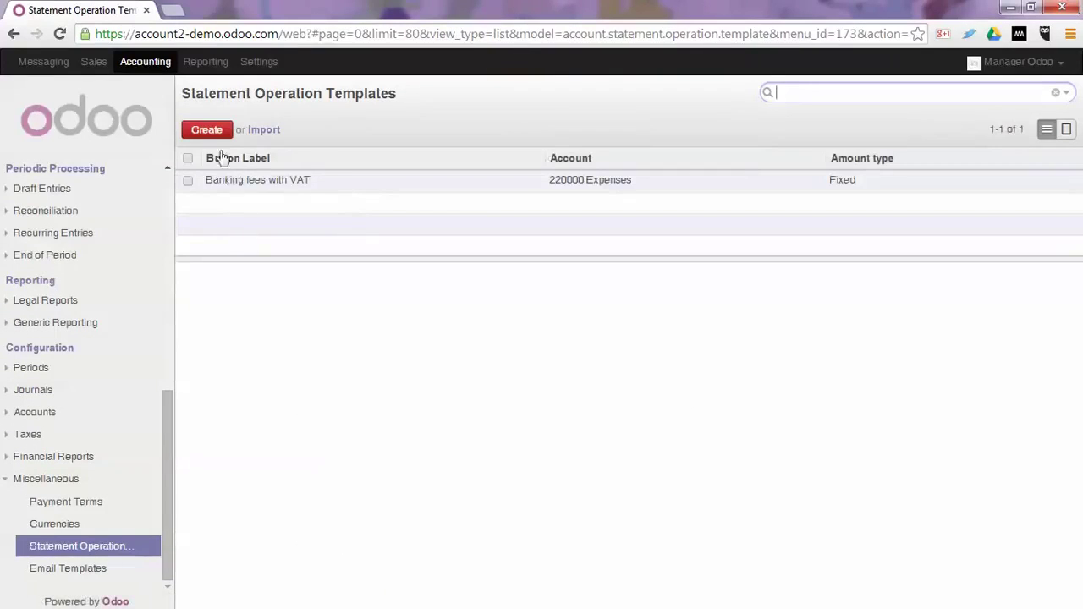
{"action": "left_click", "coordinate": [209, 132]}
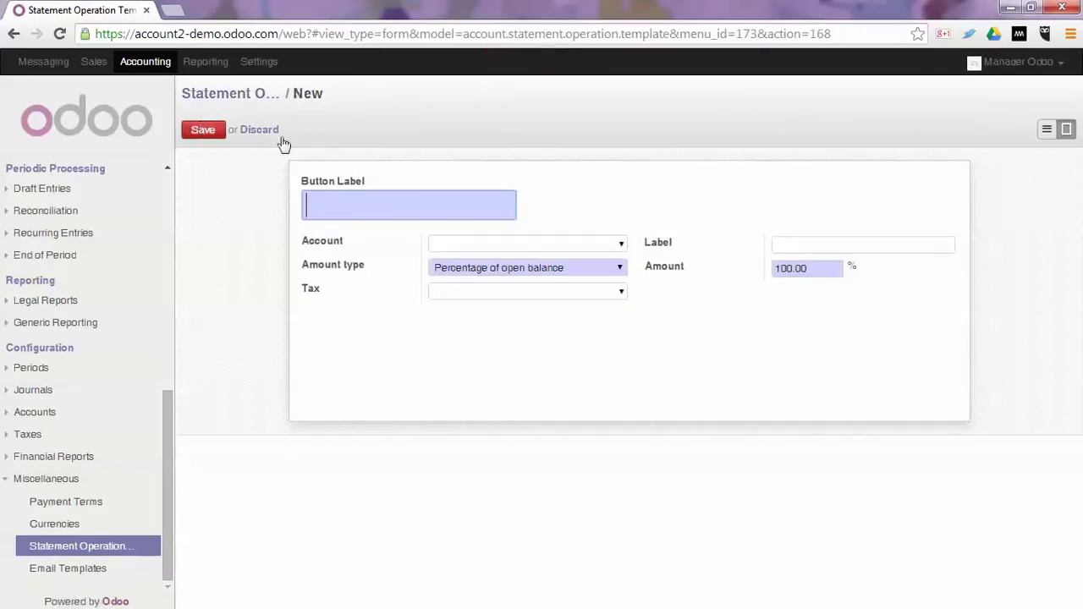
Step: Give the new template the button label "Paypal" and assign it to account 110404 Paypal
{"action": "type", "text": "Pay"}
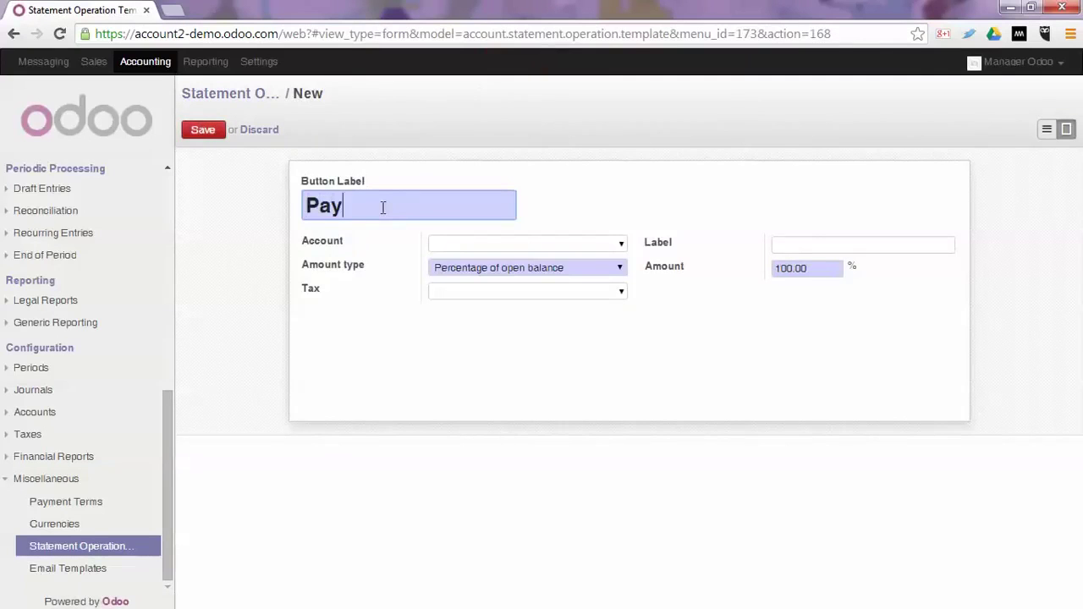
{"action": "type", "text": "pal"}
{"action": "key", "text": "Tab"}
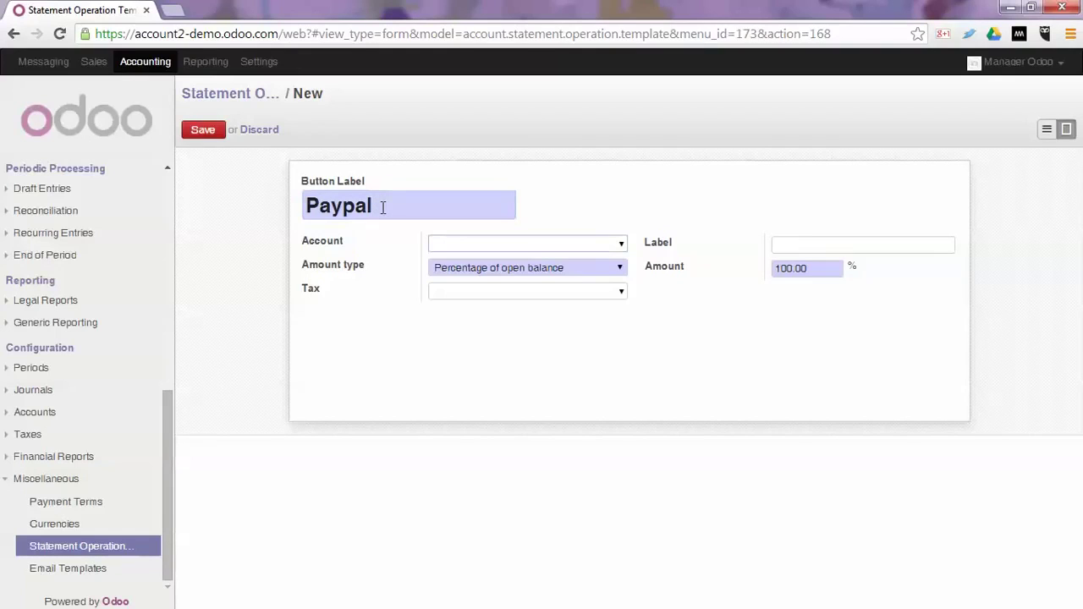
{"action": "type", "text": "1104"}
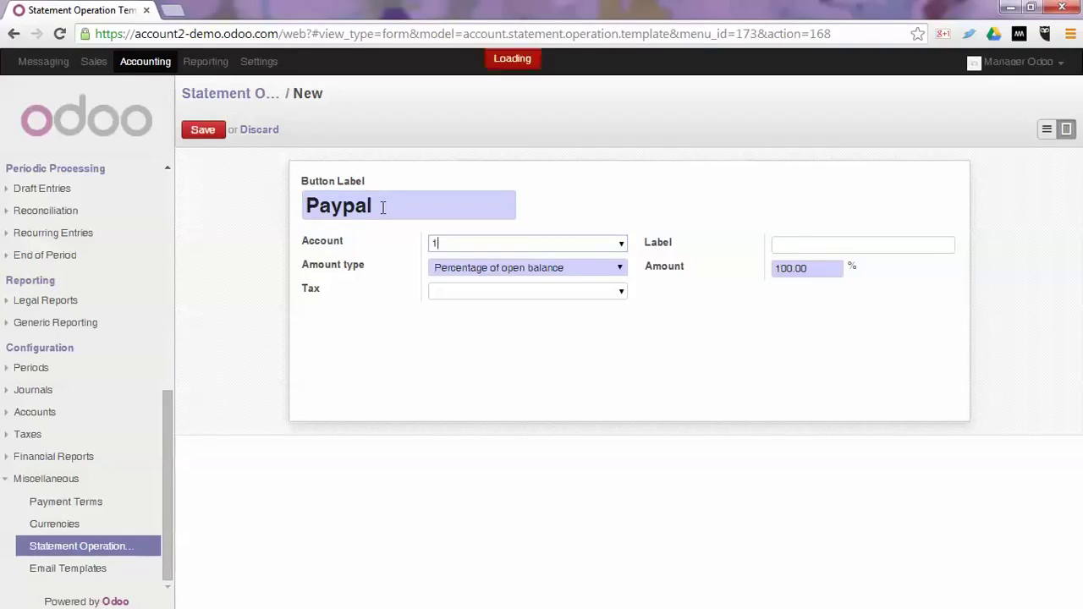
{"action": "key", "text": "Down"}
{"action": "key", "text": "Down"}
{"action": "key", "text": "Down"}
{"action": "key", "text": "Down"}
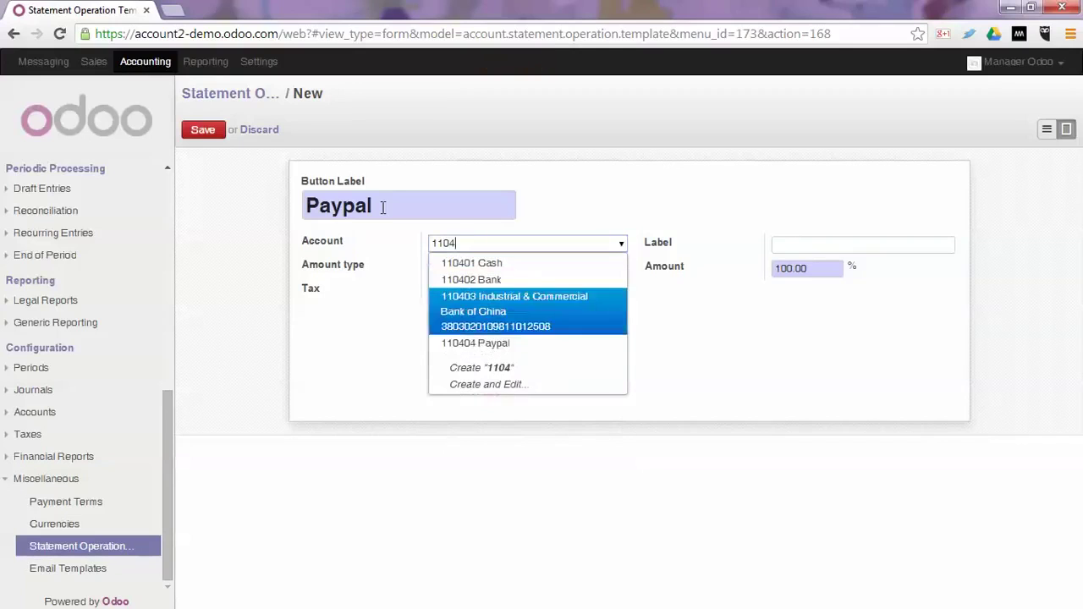
{"action": "key", "text": "Return"}
{"action": "key", "text": "Tab"}
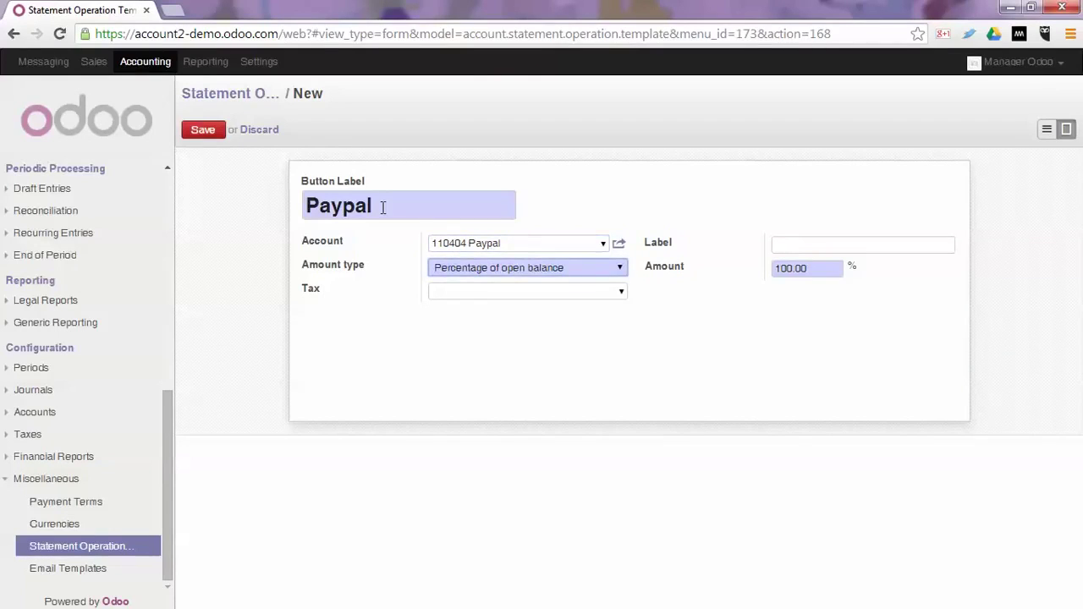
Step: Set the template's amount type to Fixed and its label to "Paypal Intermediate Payment", and save it
{"action": "key", "text": "Up"}
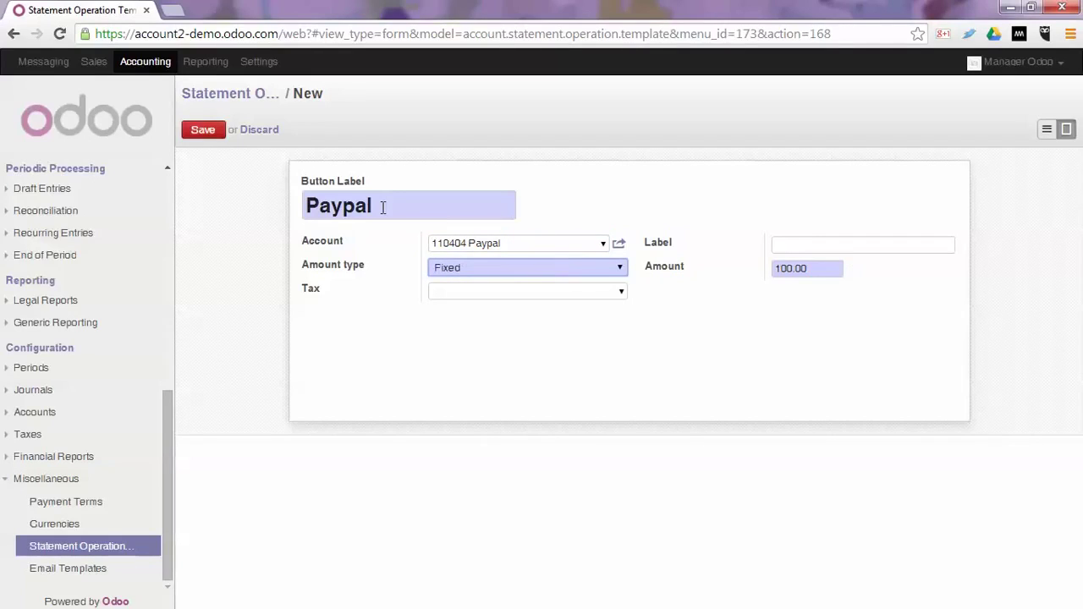
{"action": "key", "text": "Tab"}
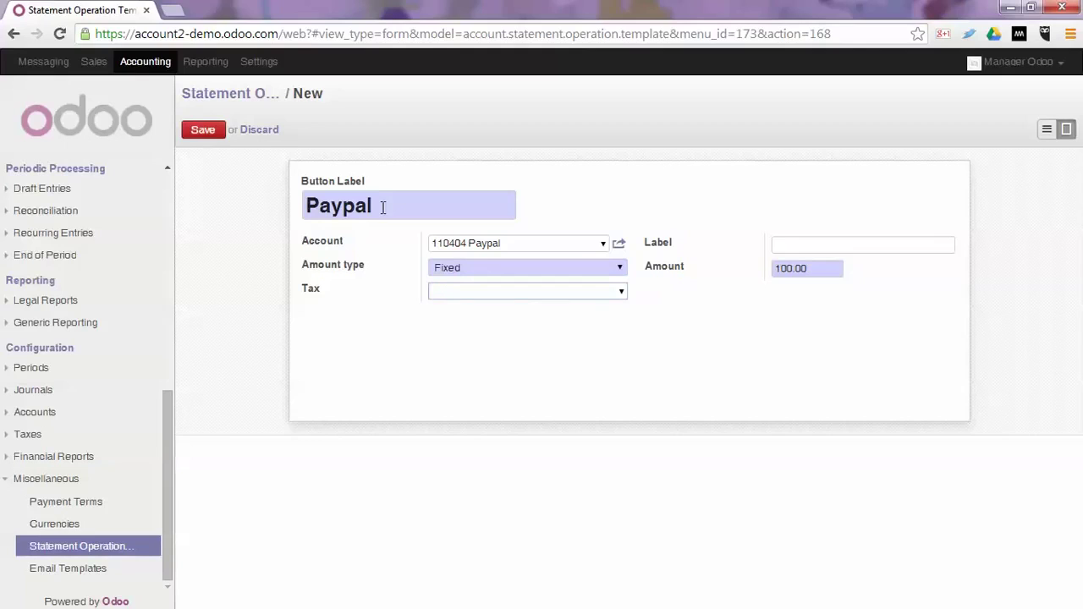
{"action": "key", "text": "Tab"}
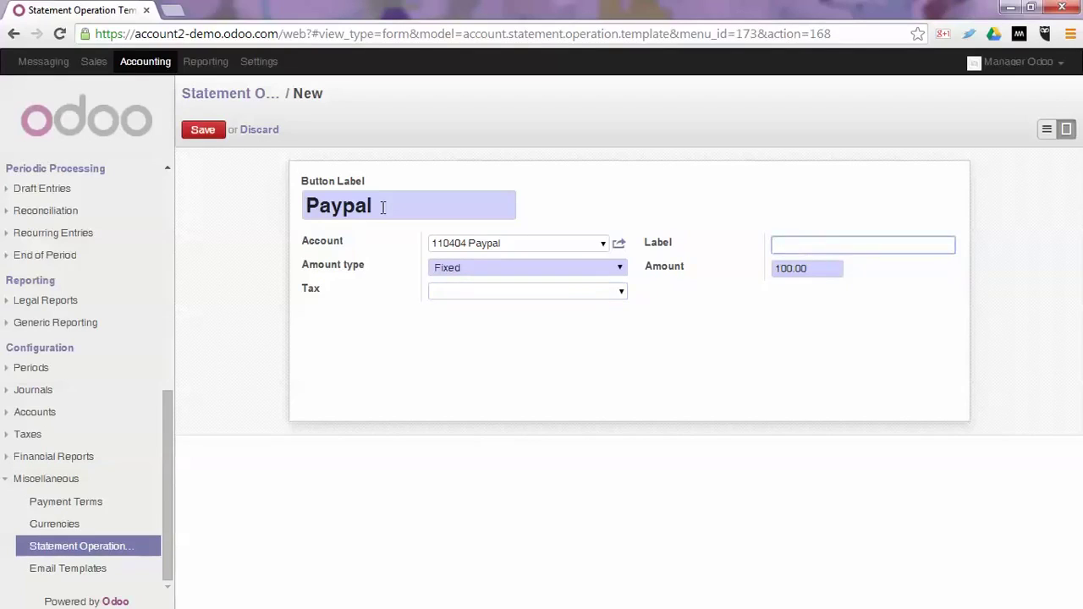
{"action": "type", "text": "Paypal Interma"}
{"action": "type", "text": "diatye"}
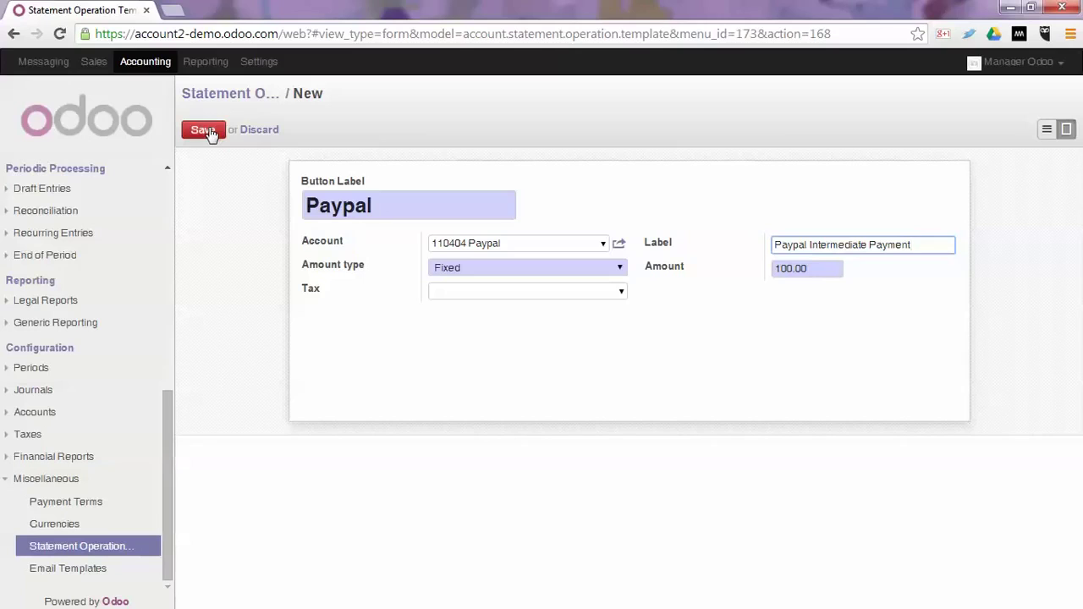
{"action": "left_click", "coordinate": [203, 131]}
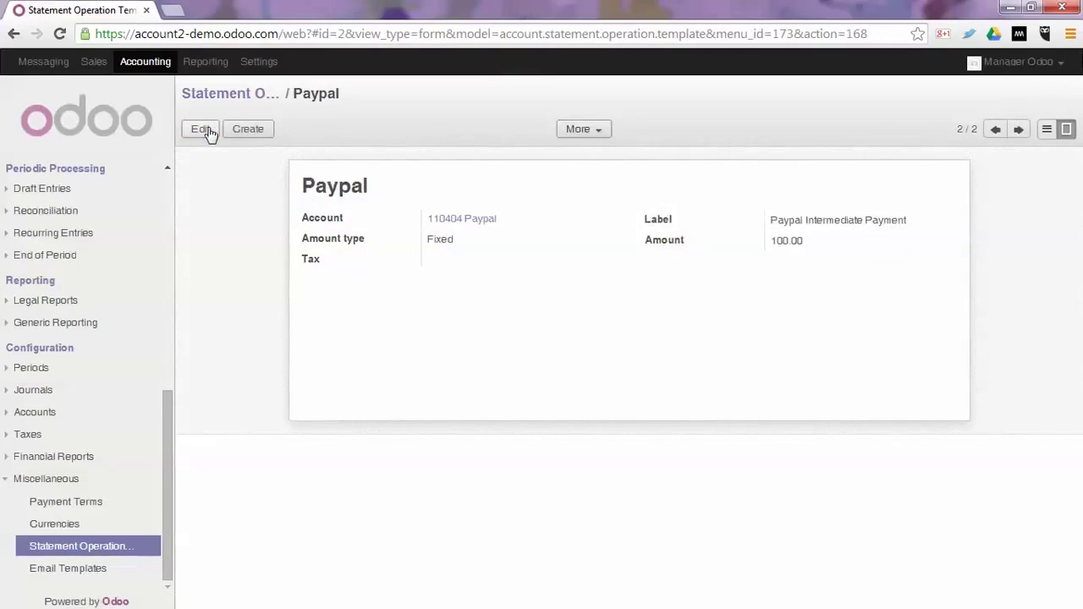
Step: Change the Paypal template's amount to 0 and save it
{"action": "left_click", "coordinate": [203, 129]}
{"action": "left_click", "coordinate": [709, 268]}
{"action": "type", "text": "0"}
{"action": "left_click", "coordinate": [200, 129]}
Step: Create a new bank statement for the Bank (USD) journal
{"action": "scroll", "coordinate": [127, 406], "scroll_direction": "up", "scroll_amount": 10}
{"action": "left_click", "coordinate": [108, 457]}
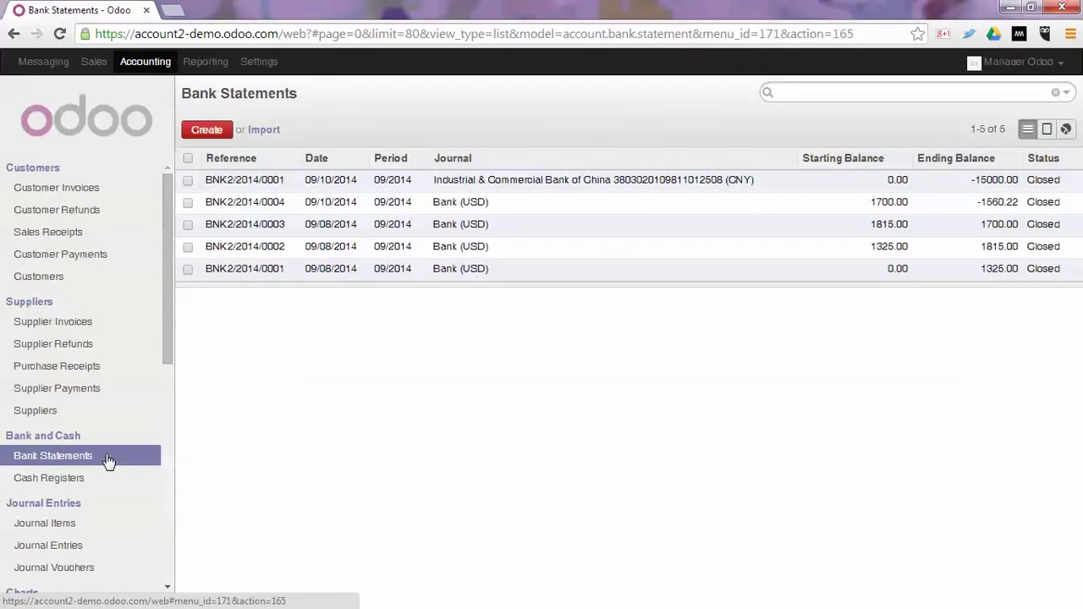
{"action": "left_click", "coordinate": [209, 132]}
{"action": "left_click", "coordinate": [451, 289]}
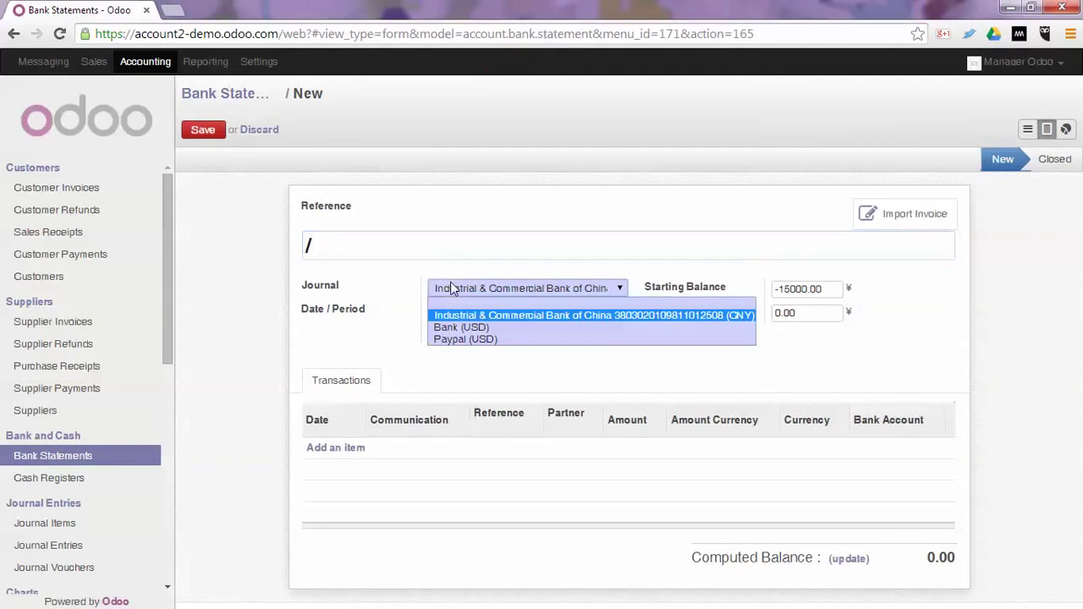
{"action": "left_click", "coordinate": [455, 328]}
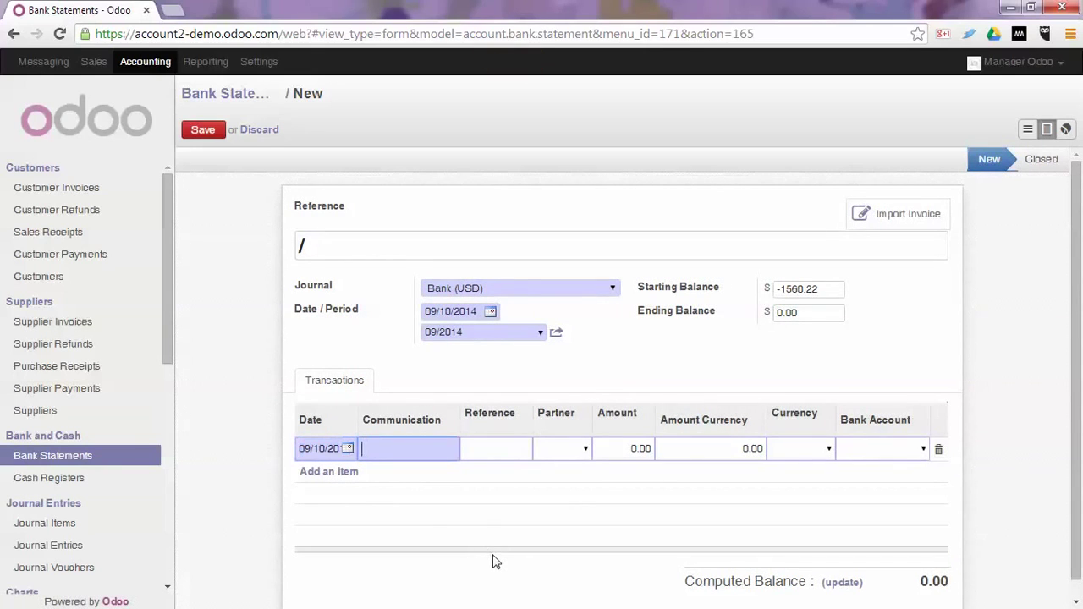
Step: Add a transaction with communication "Paypal" and amount 500 to the bank statement, and save it
{"action": "type", "text": "Paypal"}
{"action": "key", "text": "Tab"}
{"action": "key", "text": "Tab"}
{"action": "key", "text": "Tab"}
{"action": "type", "text": "500"}
{"action": "key", "text": "Tab"}
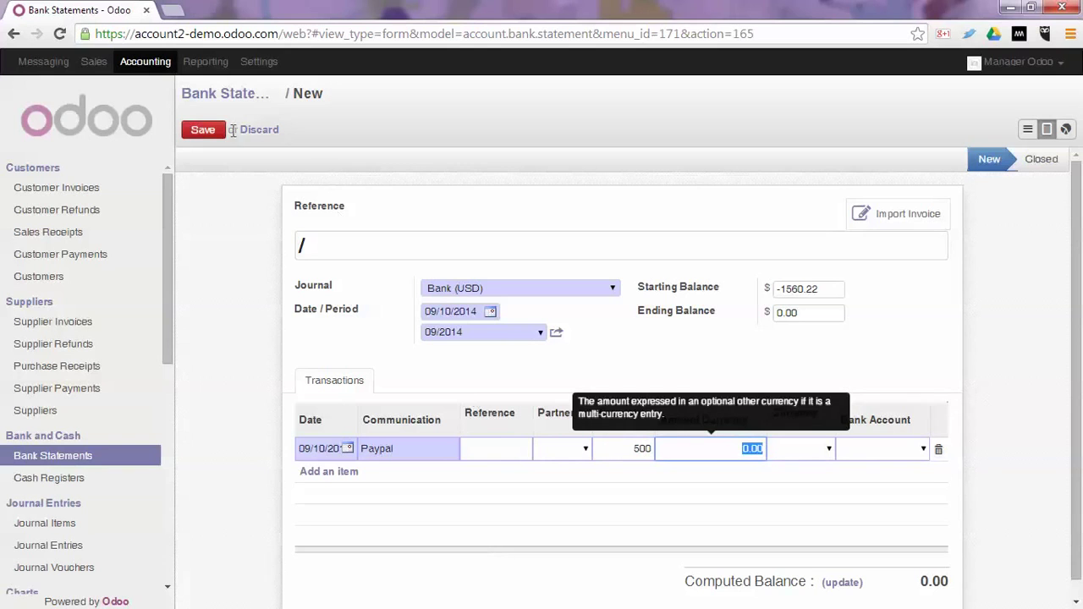
{"action": "left_click", "coordinate": [203, 131]}
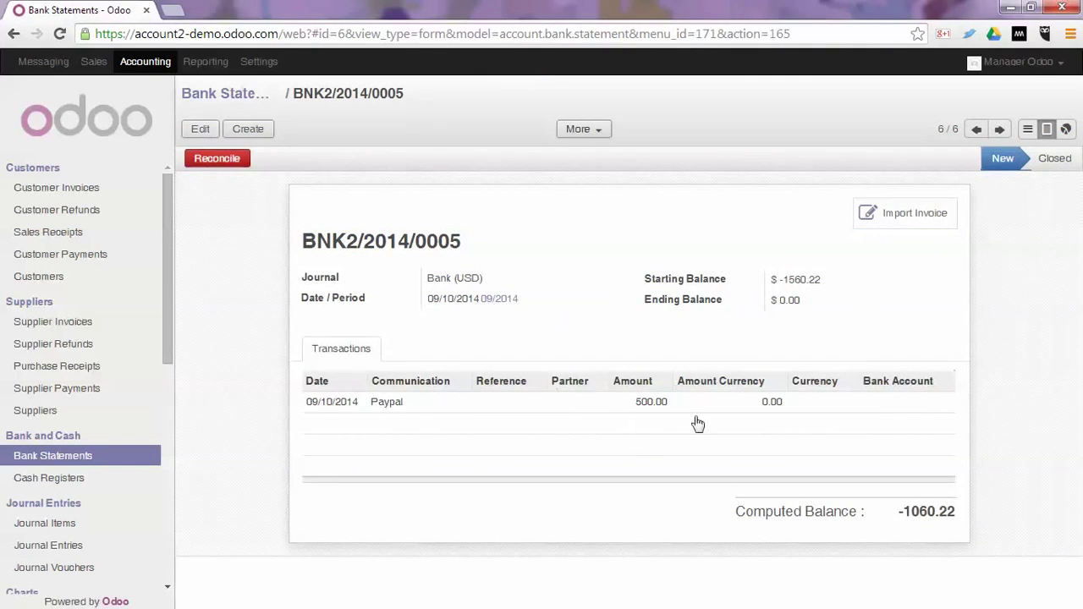
Step: Reconcile the statement's Paypal transaction using the Paypal operation template and return to the statement
{"action": "left_click", "coordinate": [219, 160]}
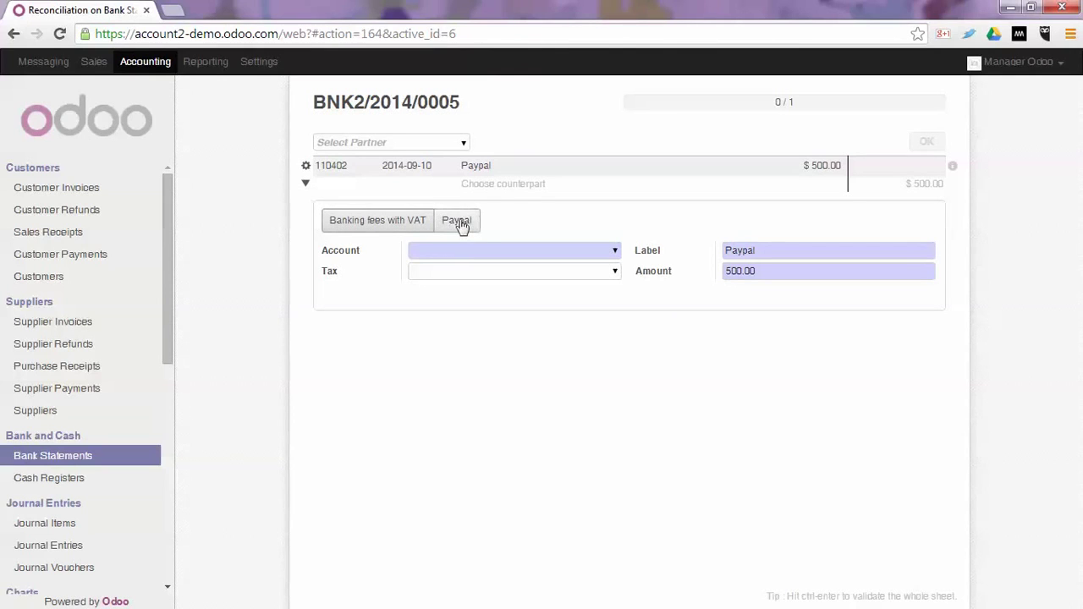
{"action": "left_click", "coordinate": [457, 222]}
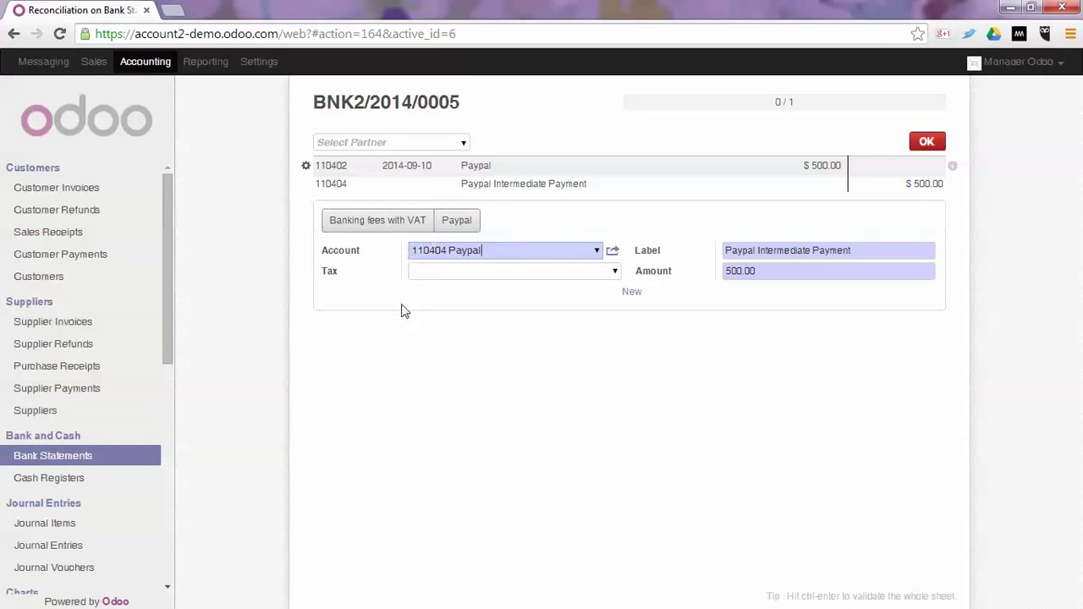
{"action": "left_click", "coordinate": [927, 142]}
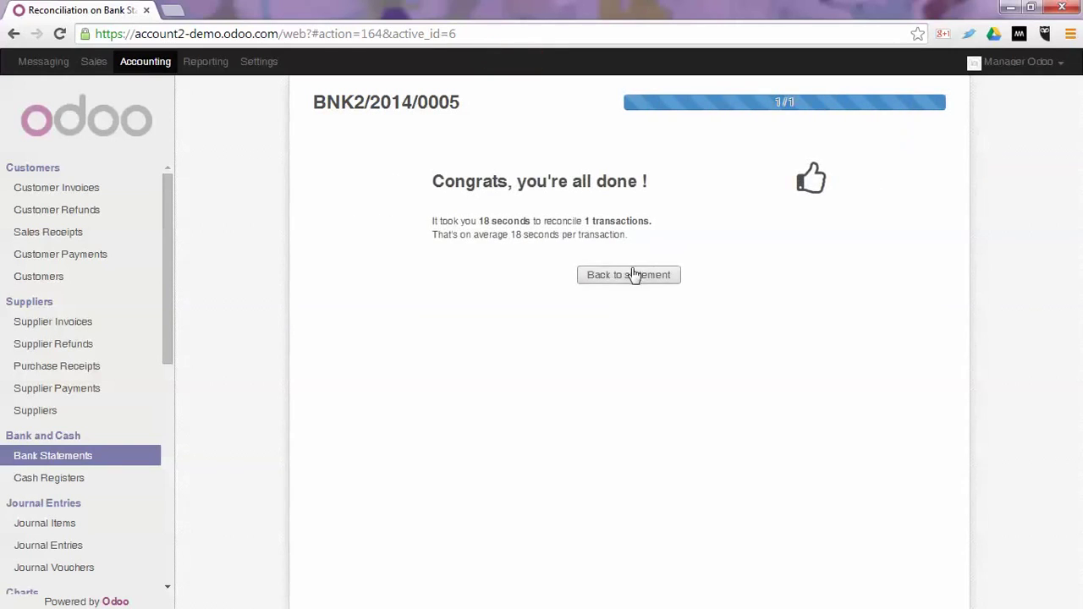
{"action": "left_click", "coordinate": [631, 275]}
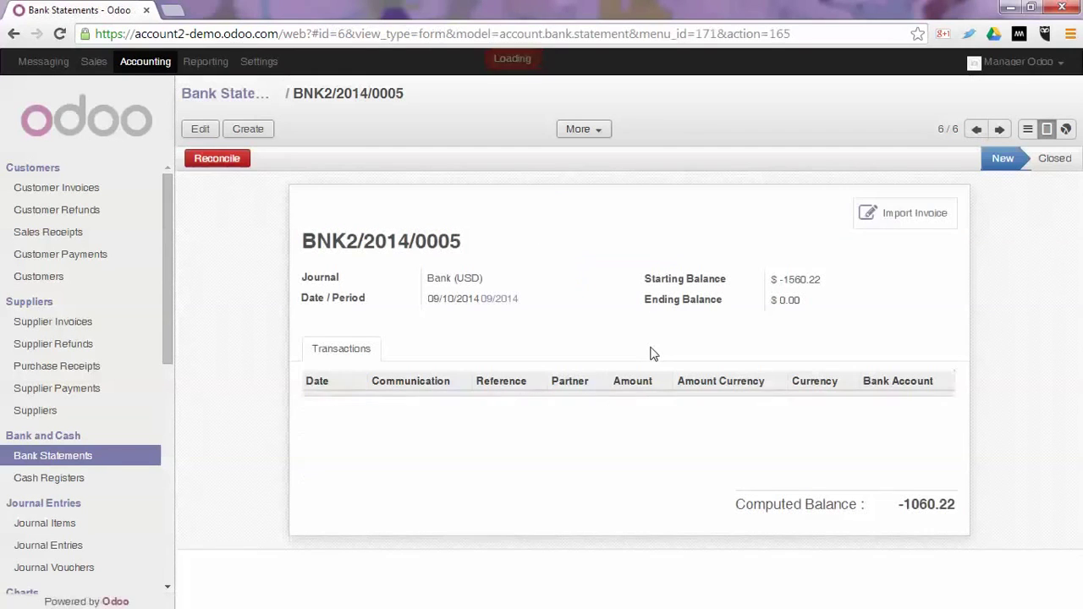
Step: Set the bank statement's ending balance to -1060.22, save it and close the statement
{"action": "left_click", "coordinate": [199, 129]}
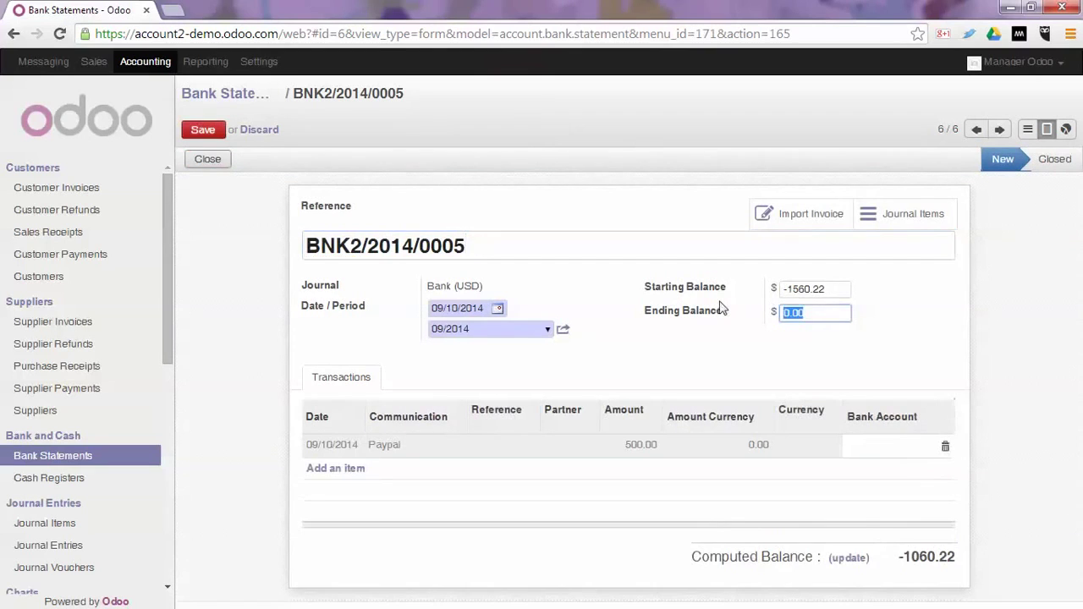
{"action": "type", "text": "-1060.22"}
{"action": "left_click", "coordinate": [217, 135]}
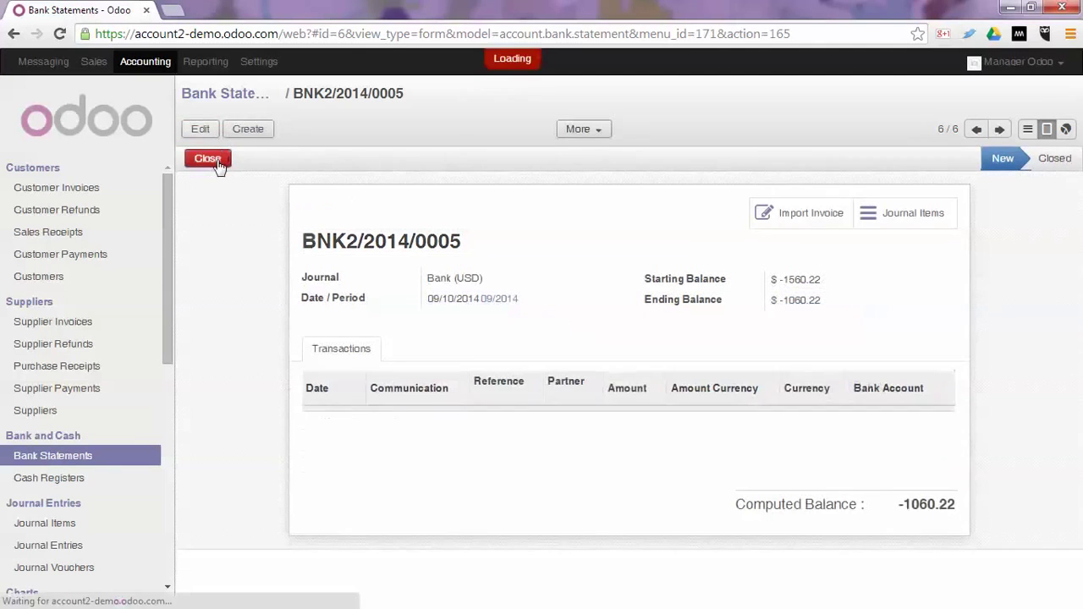
{"action": "left_click", "coordinate": [218, 160]}
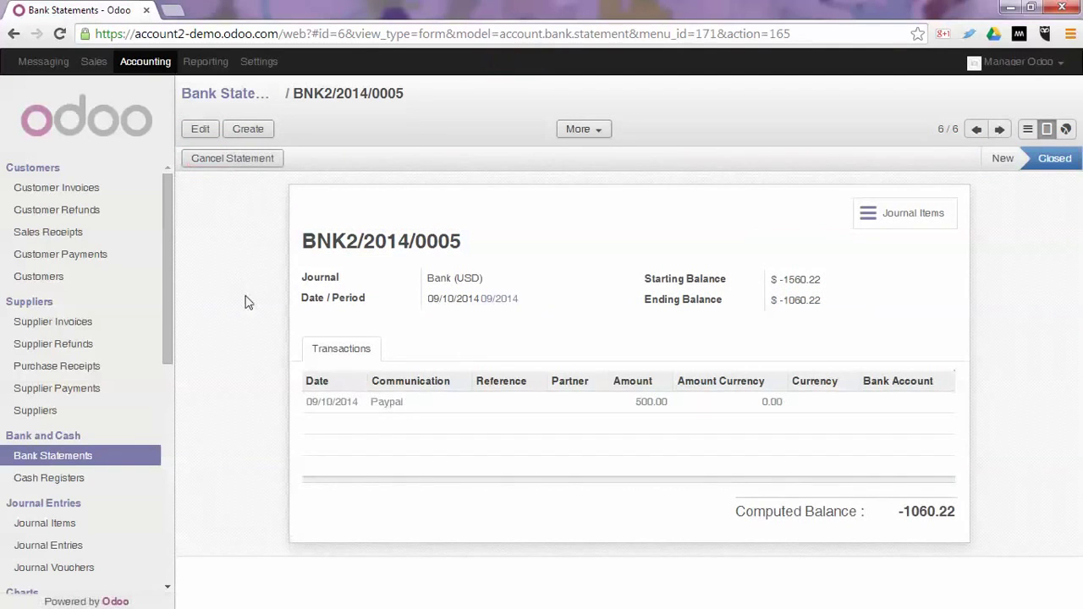